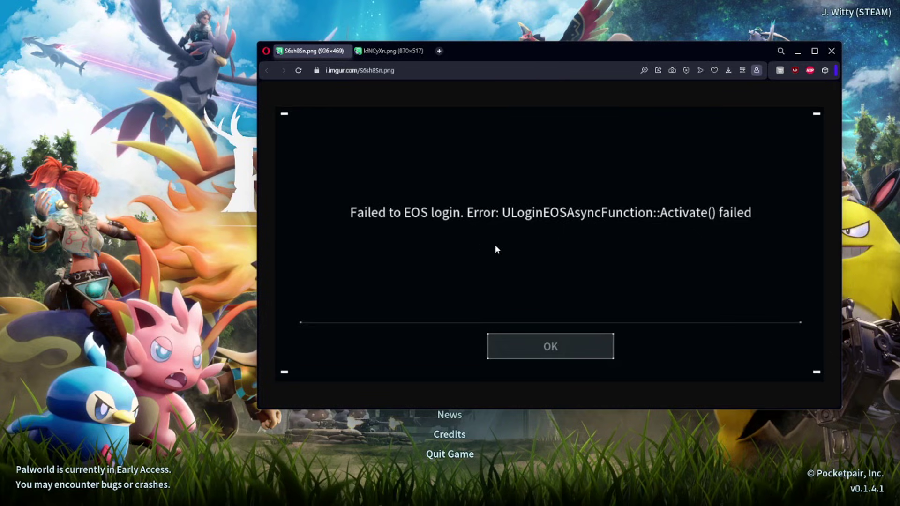
Switch Opera to the kfNCyXn.png screenshot showing the EOS login Timeout error
click(378, 51)
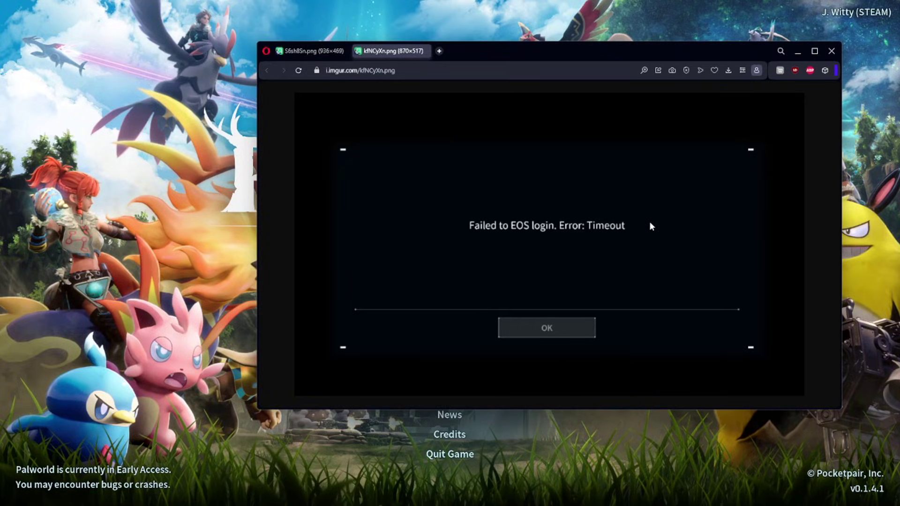
Open Credential Manager via 'creden' search and scroll Windows Credentials down to the XblGrts entries
key(super)
text(creden)
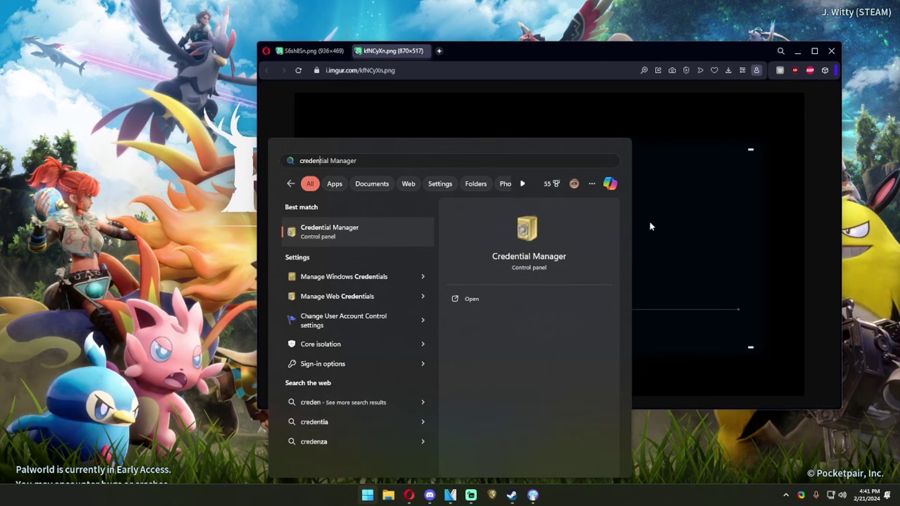
key(Return)
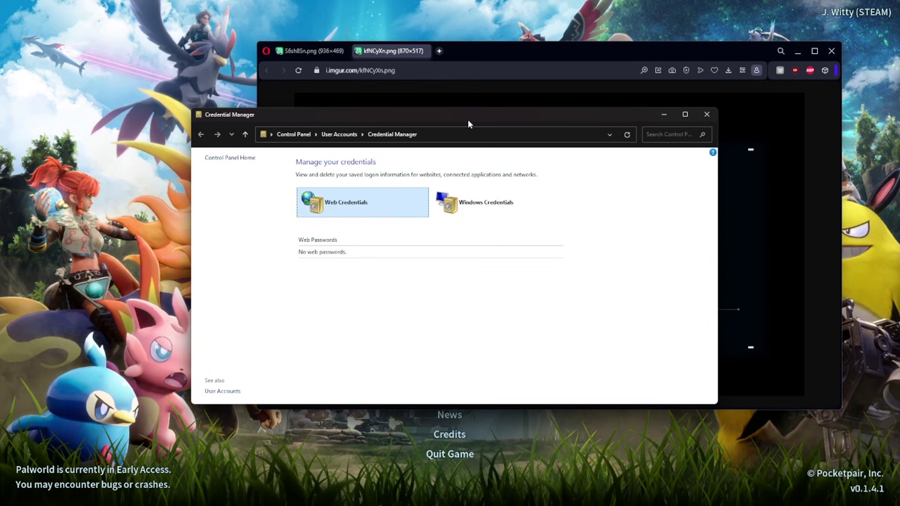
click(478, 201)
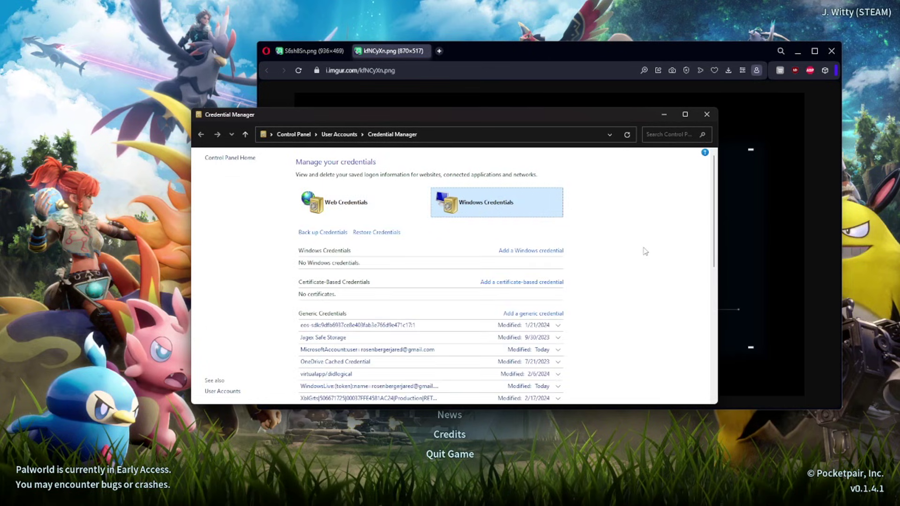
scroll(646, 250, down, 5)
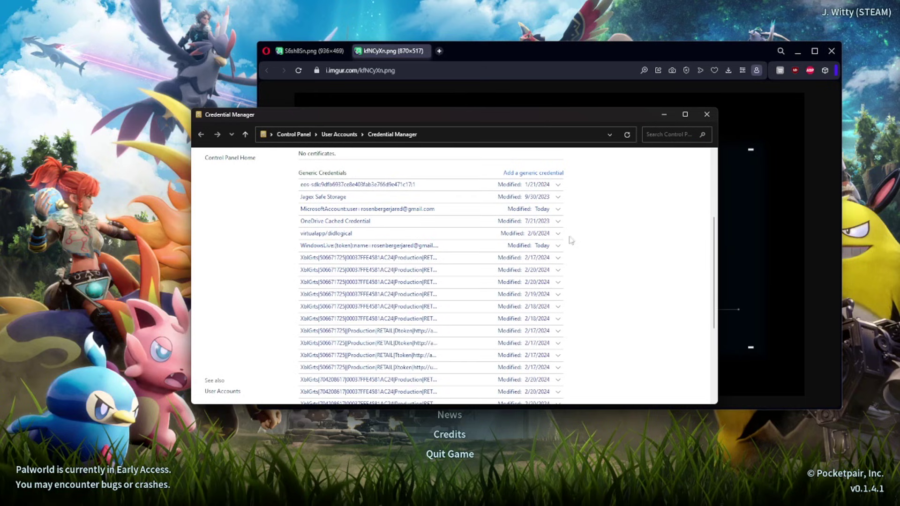
scroll(578, 242, down, 3)
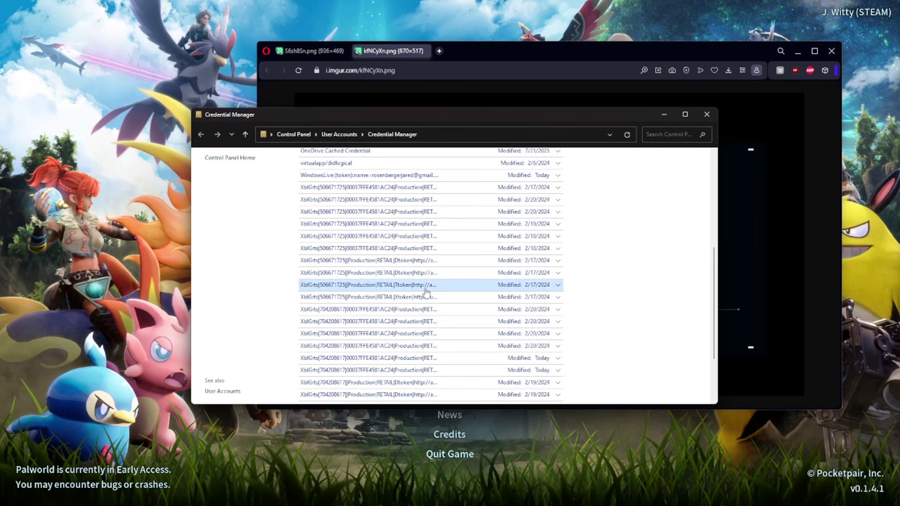
scroll(424, 295, down, 3)
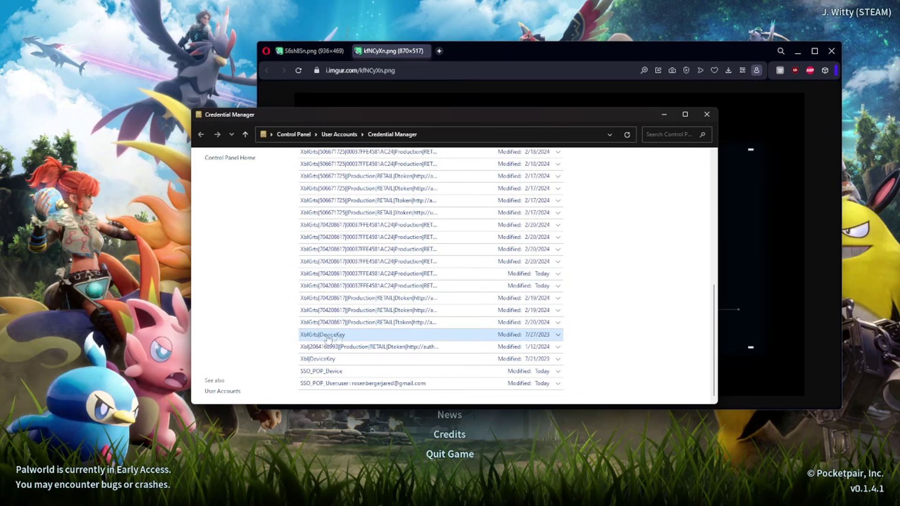
Remove the XblGrts|DeviceKey generic credential, confirming the permanent deletion
click(346, 335)
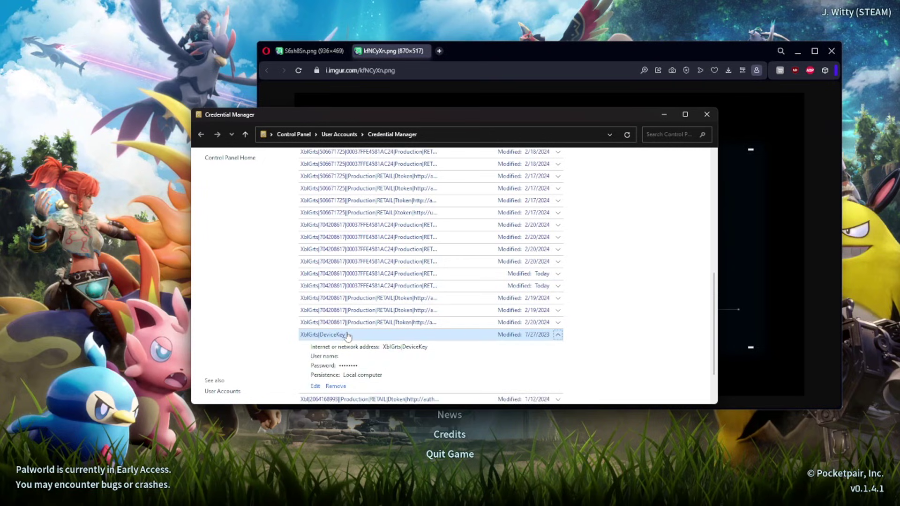
scroll(342, 361, down, 1)
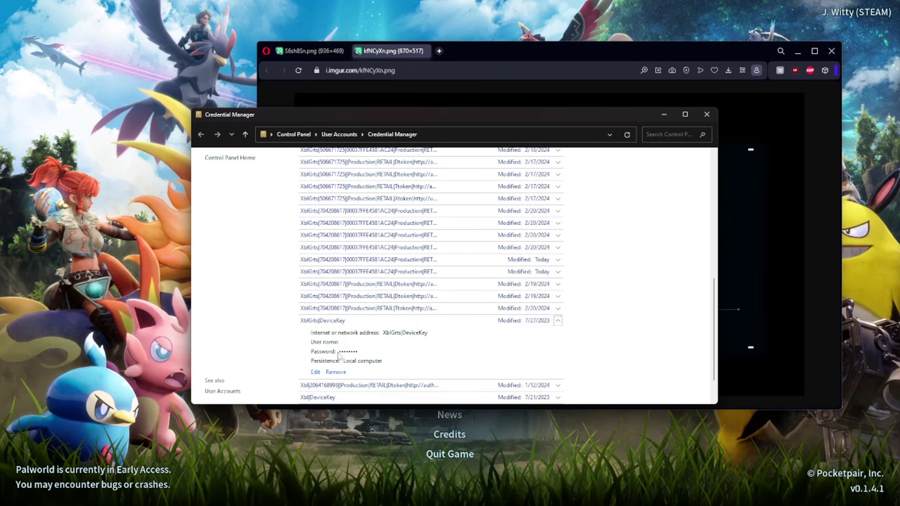
click(337, 373)
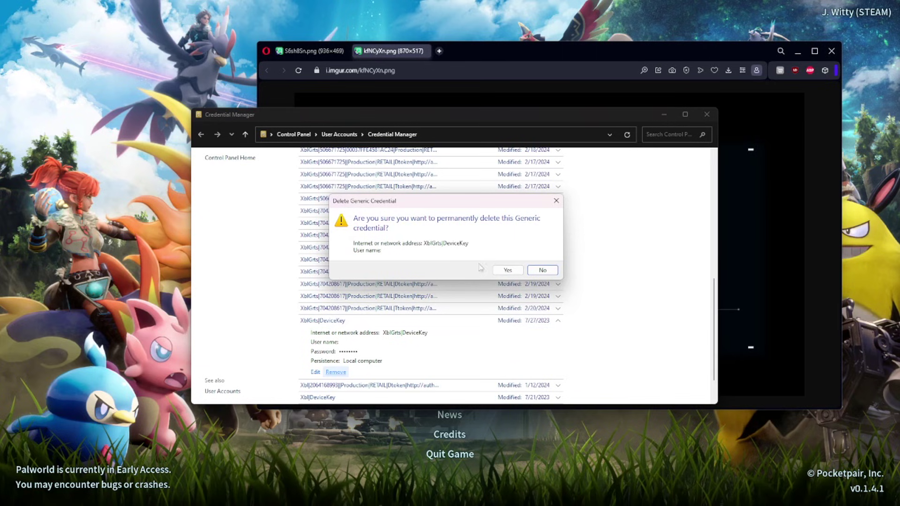
click(502, 271)
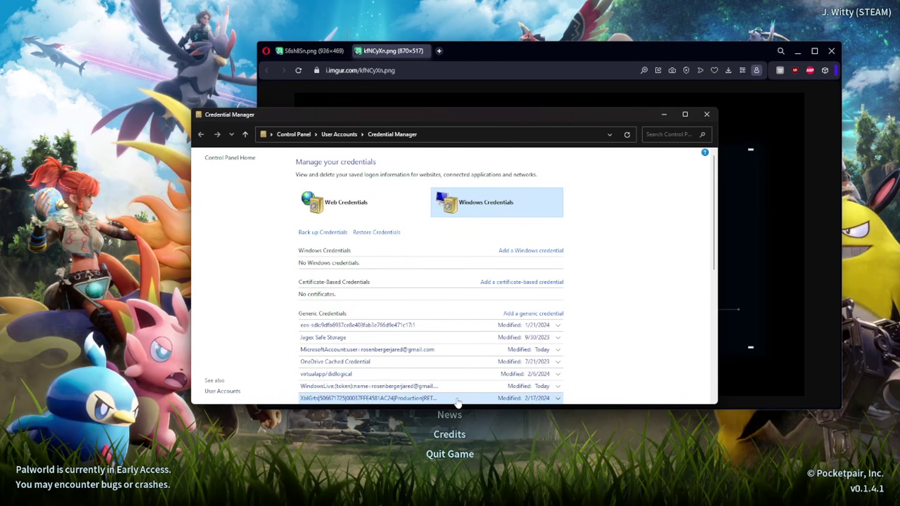
Scroll the remaining credentials list, then close Credential Manager
scroll(449, 375, down, 5)
scroll(449, 374, down, 3)
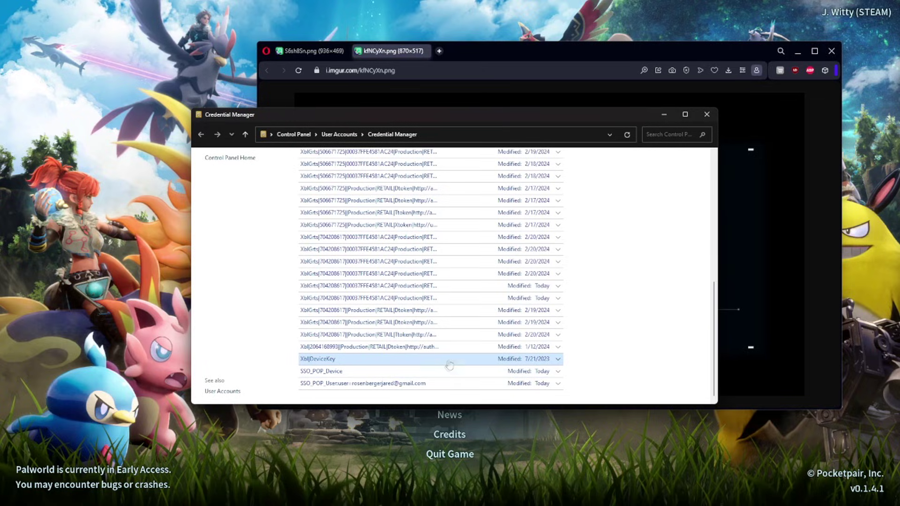
click(664, 114)
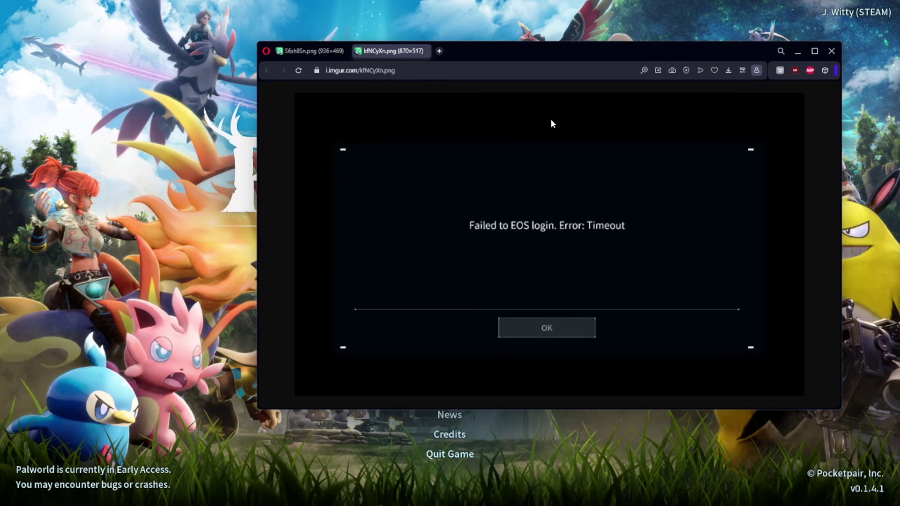
Launch Registry Editor by running 'regedit' from the Run prompt
key(super+r)
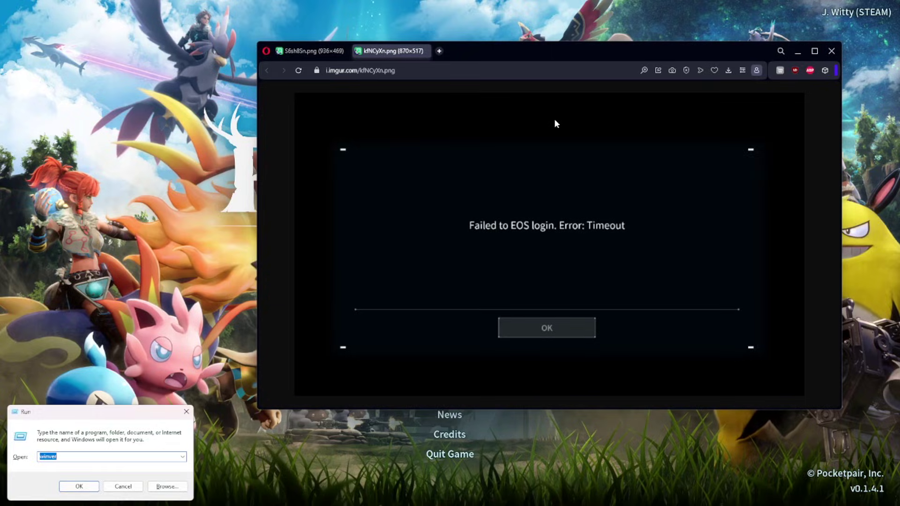
text(regedit)
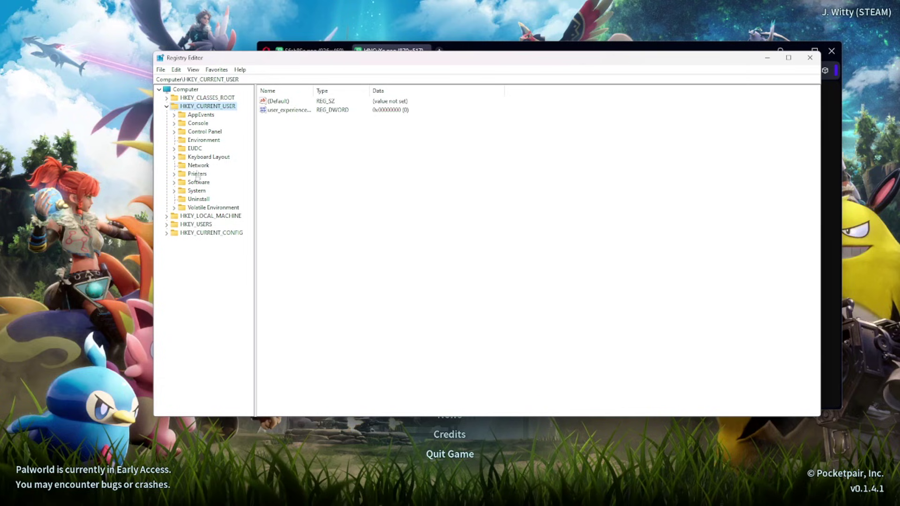
Expand HKEY_CURRENT_USER's Software and Microsoft keys and scroll to the Windows key
click(175, 183)
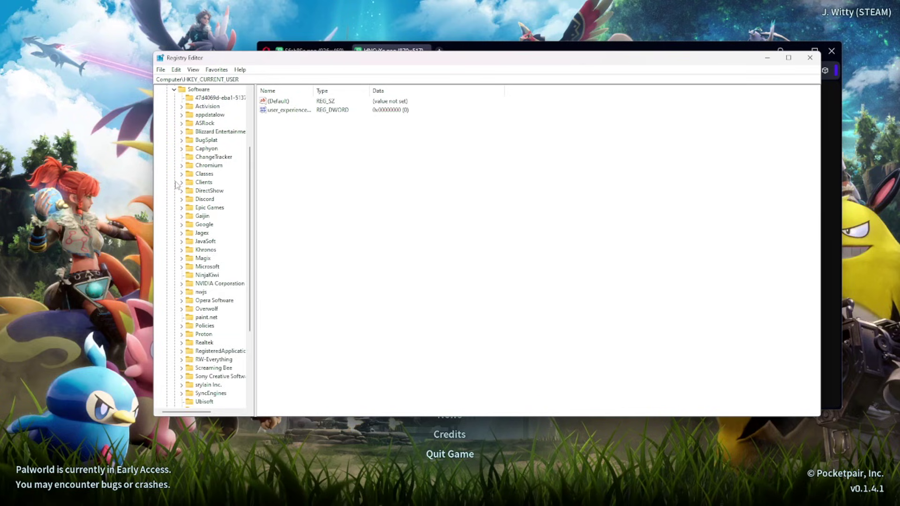
scroll(183, 187, down, 2)
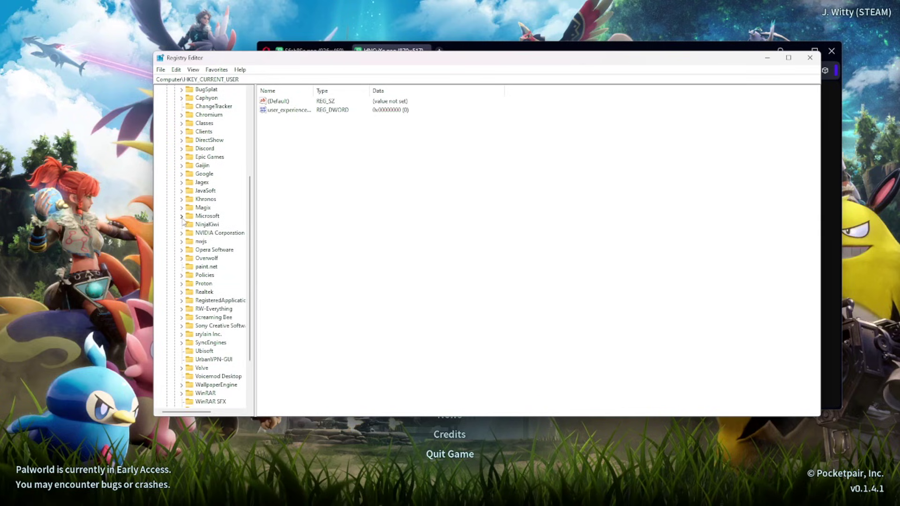
click(182, 216)
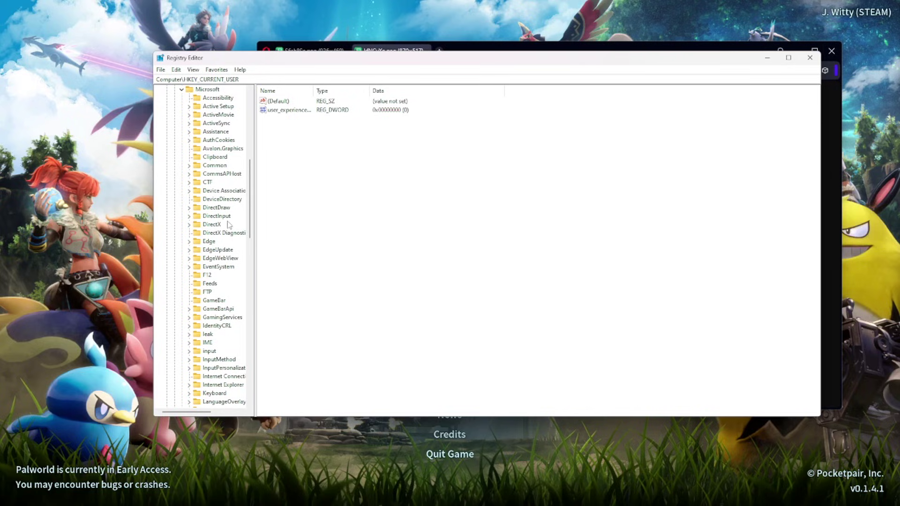
scroll(229, 225, down, 4)
scroll(223, 236, up, 4)
scroll(218, 267, down, 12)
scroll(211, 304, down, 6)
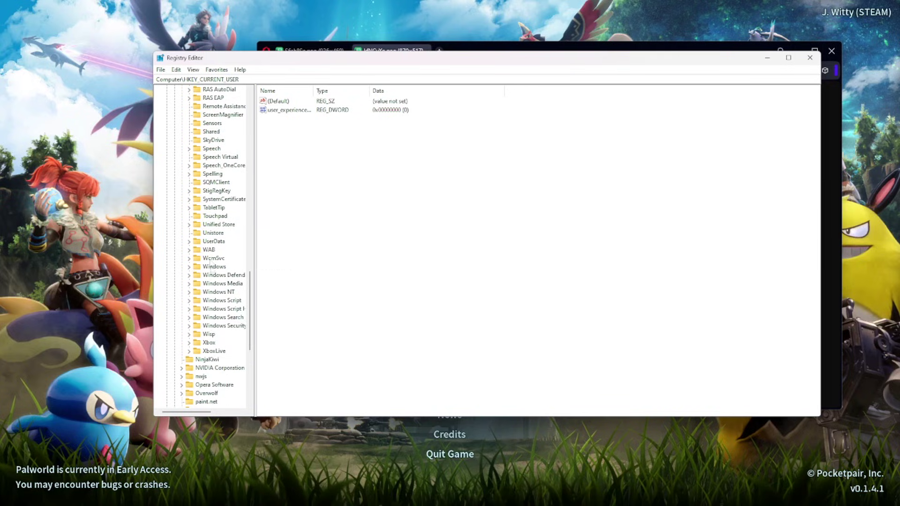
Expand Windows\CurrentVersion\Explorer and select the Shell Folders key
click(189, 267)
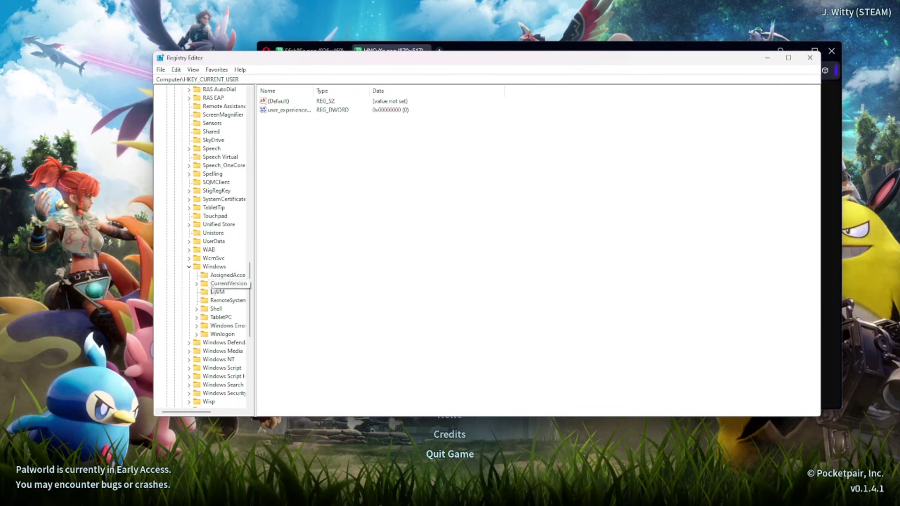
click(197, 284)
scroll(227, 283, down, 2)
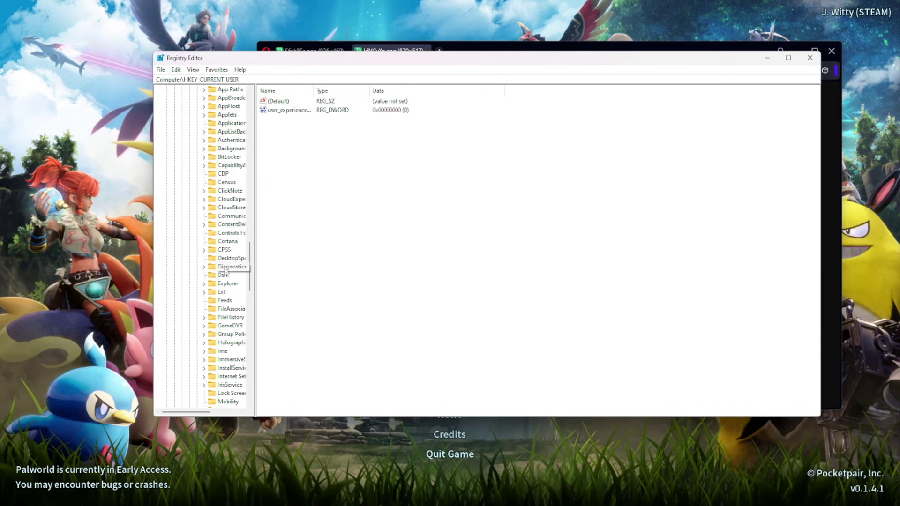
click(204, 284)
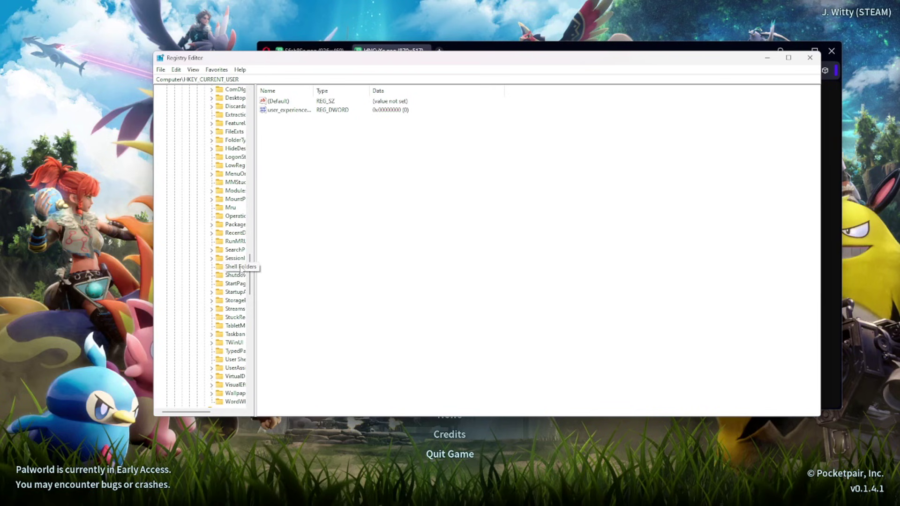
click(237, 267)
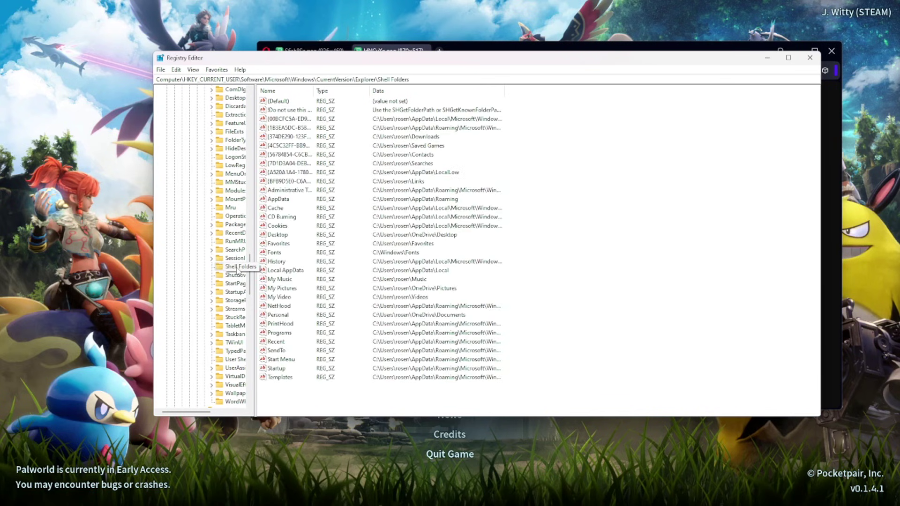
Open the Shell Folders Personal value for editing
click(281, 316)
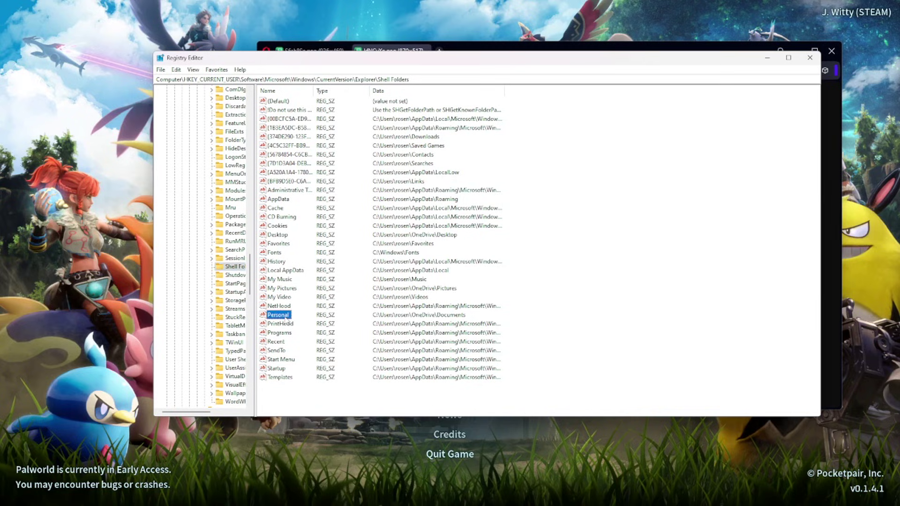
click(443, 319)
right_click(278, 316)
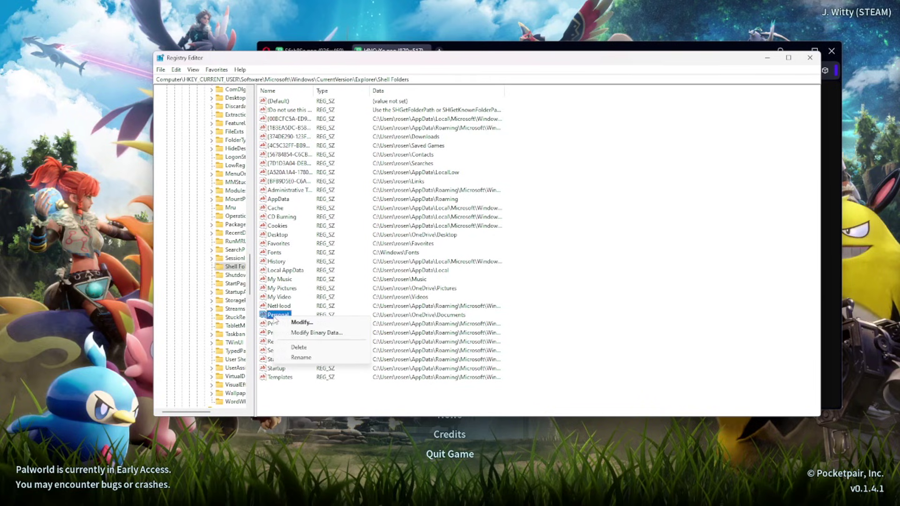
click(301, 323)
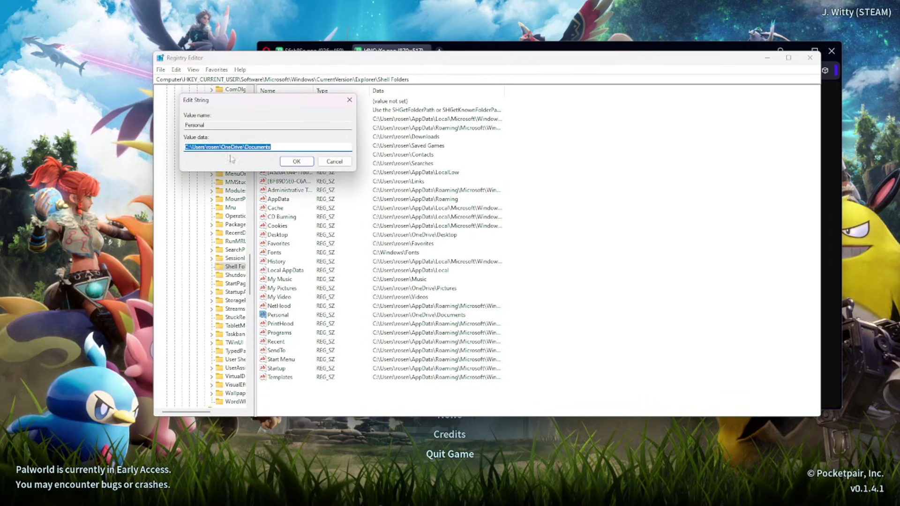
Remove 'OneDrive' from the Personal path so it points to local Documents, and save
click(275, 148)
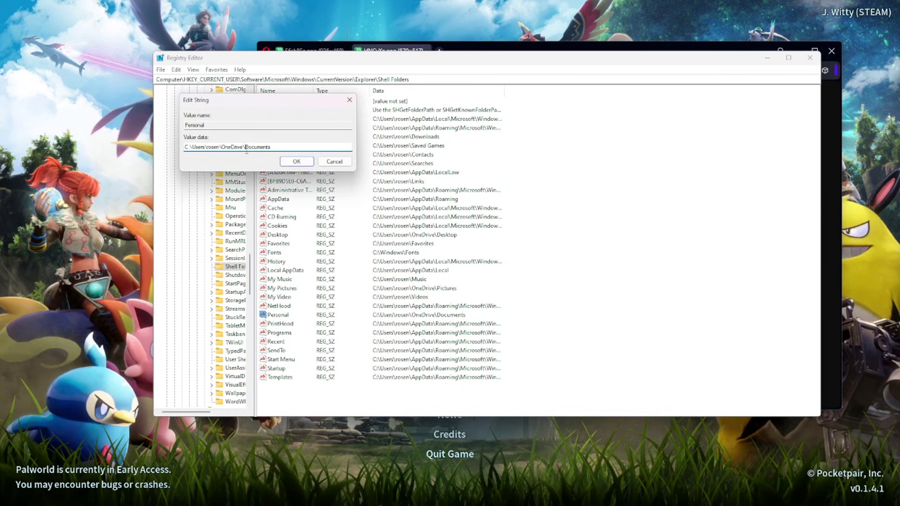
double_click(247, 150)
click(245, 148)
drag(245, 149, 221, 149)
key(BackSpace)
click(296, 161)
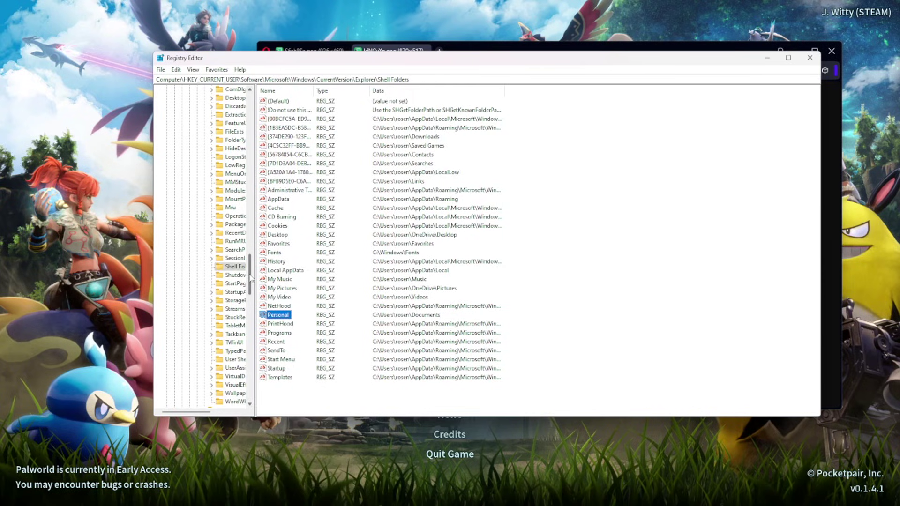
Open the Personal value in the User Shell Folders key for editing
scroll(250, 277, down, 2)
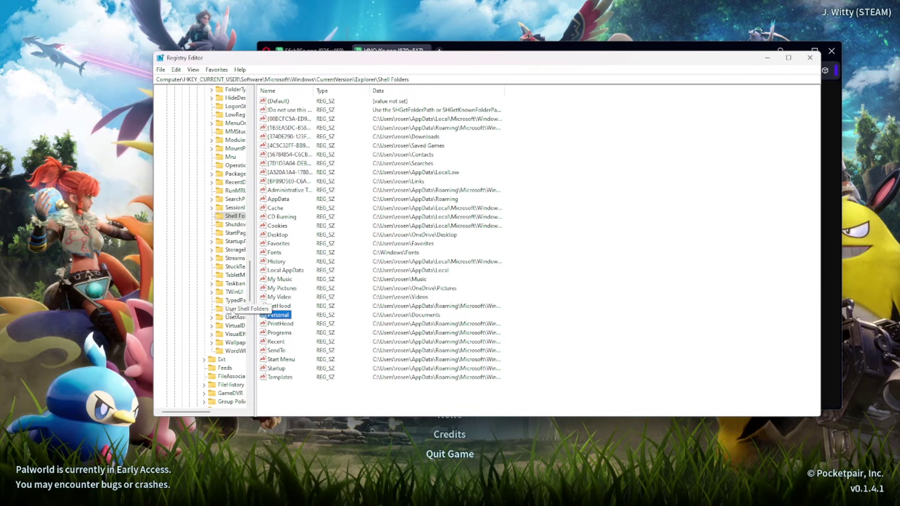
click(229, 310)
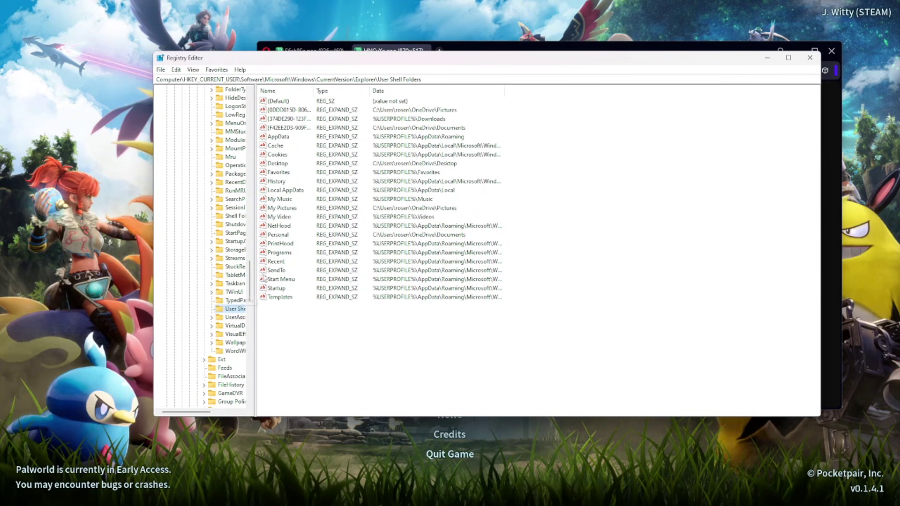
click(282, 235)
double_click(282, 235)
Delete 'OneDrive\' from the Personal path so it points to local Documents, and save
click(245, 147)
drag(246, 147, 221, 147)
key(BackSpace)
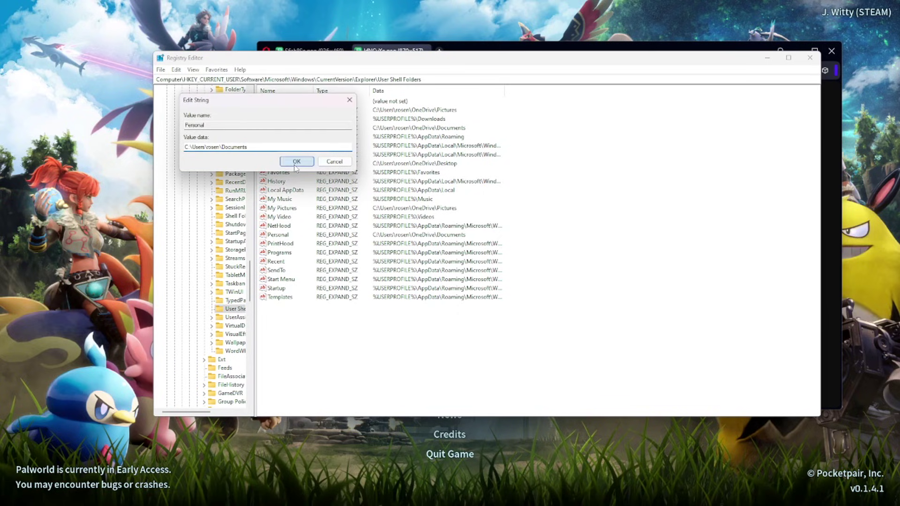
click(297, 161)
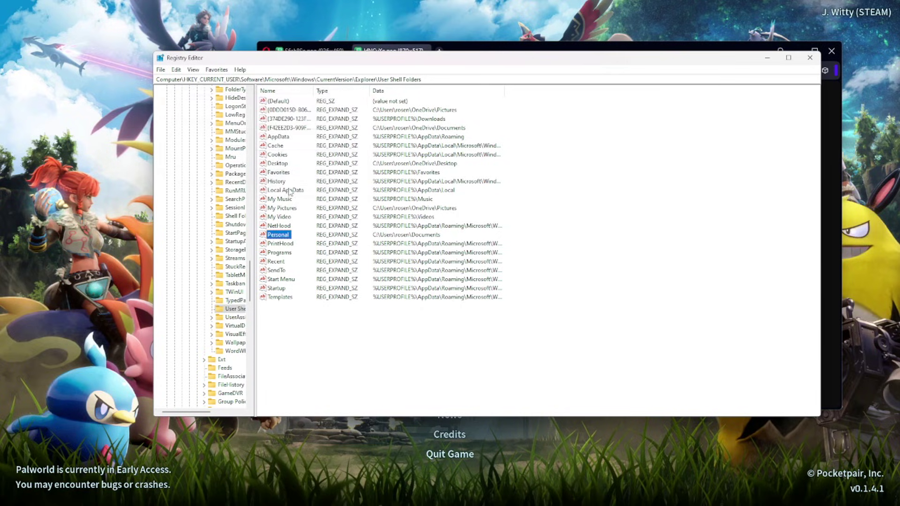
Close Registry Editor and Opera, leaving the Palworld main menu on screen
click(809, 58)
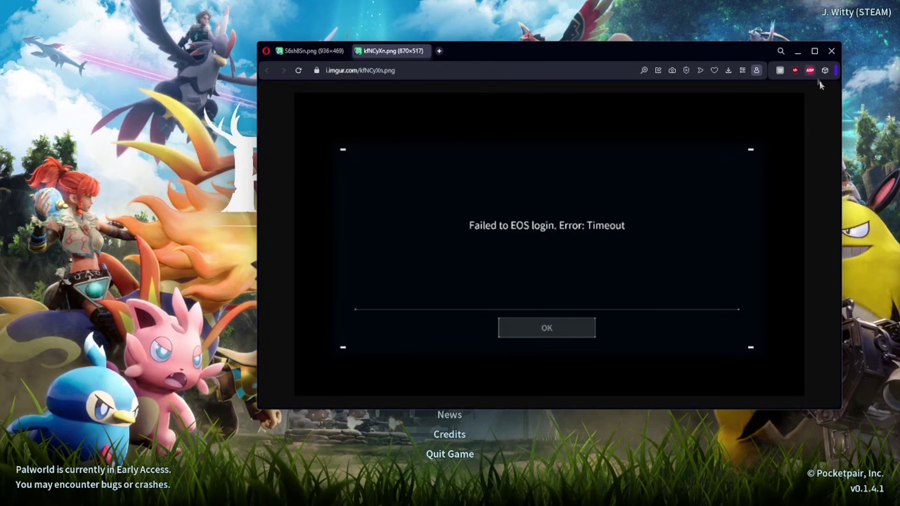
click(853, 109)
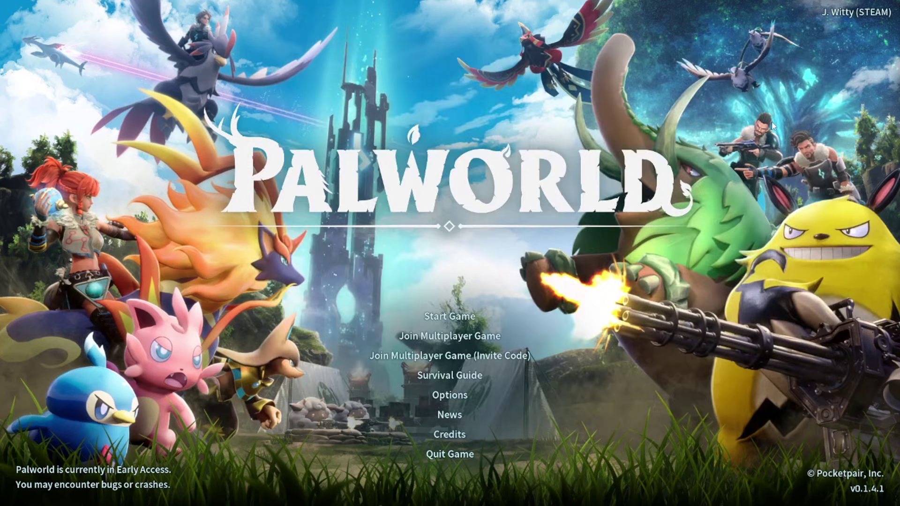